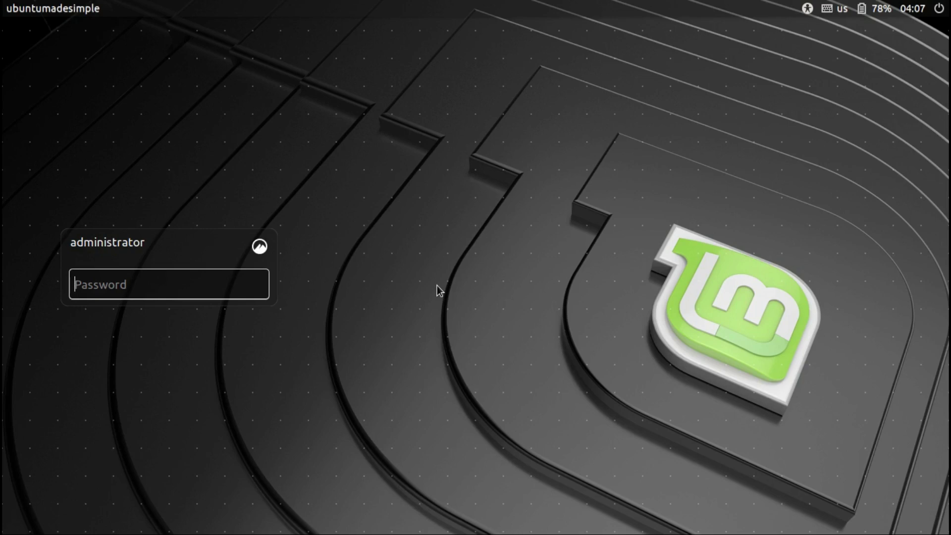
Log in to the LMDE 3 Cinnamon desktop with the account password.
text(••••••)
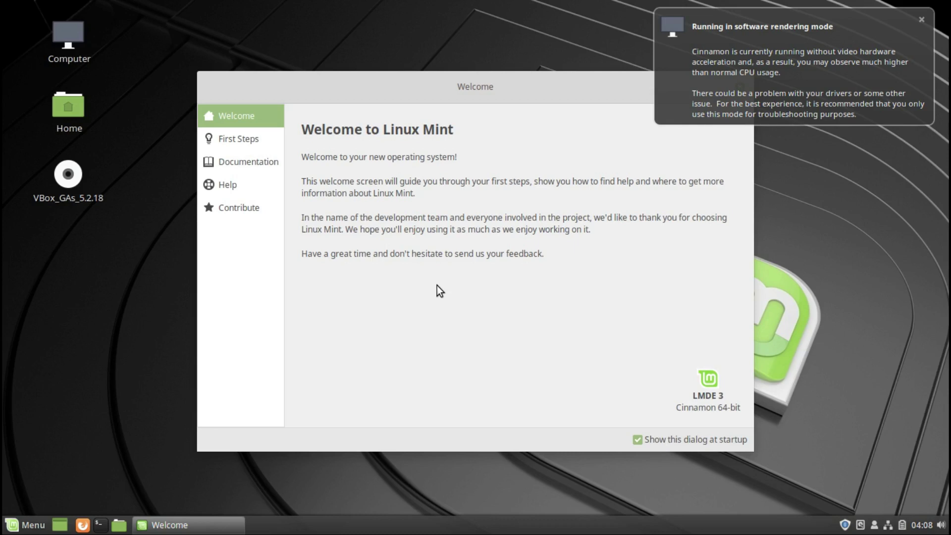
Dismiss the software rendering notice and view the Welcome Screen's First Steps page.
click(920, 21)
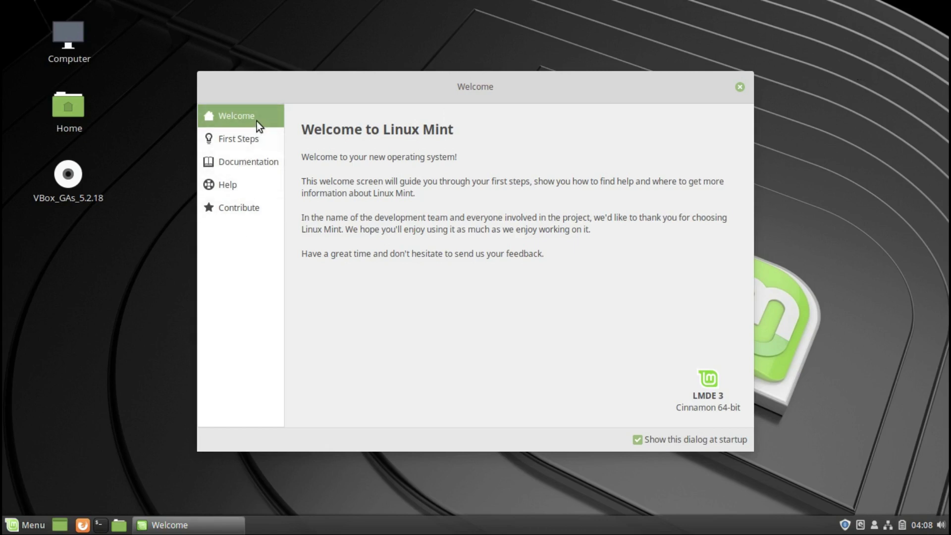
click(246, 141)
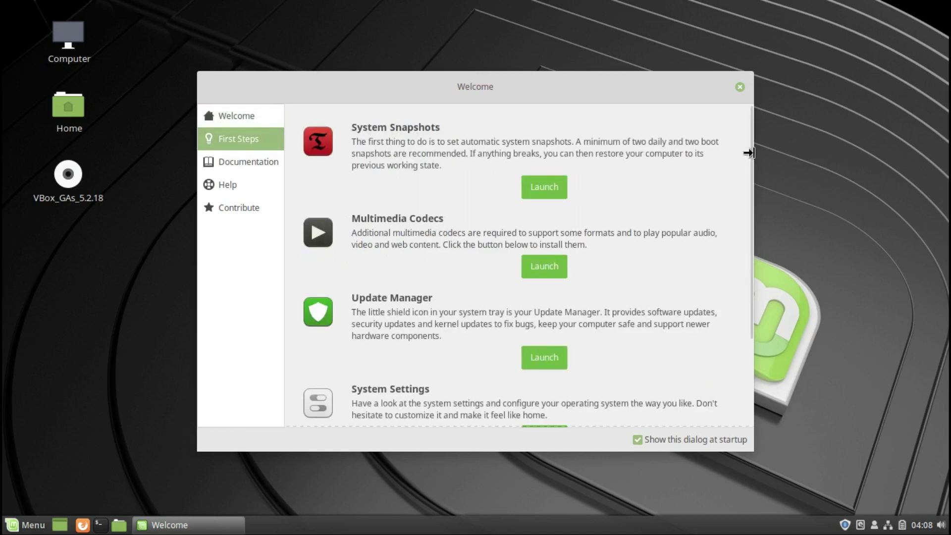
drag(750, 159, 736, 135)
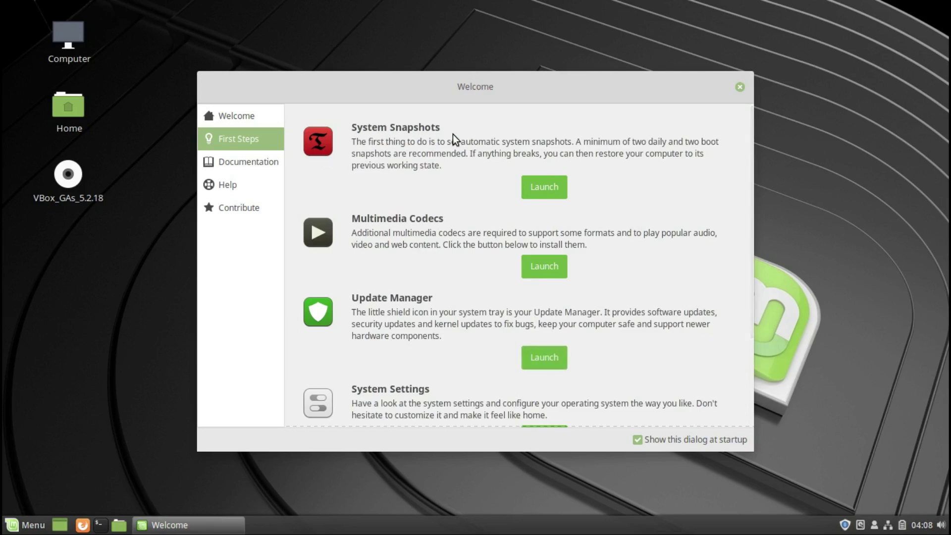
Browse the Documentation, Help and Contribute pages, then return to the Welcome page.
click(241, 162)
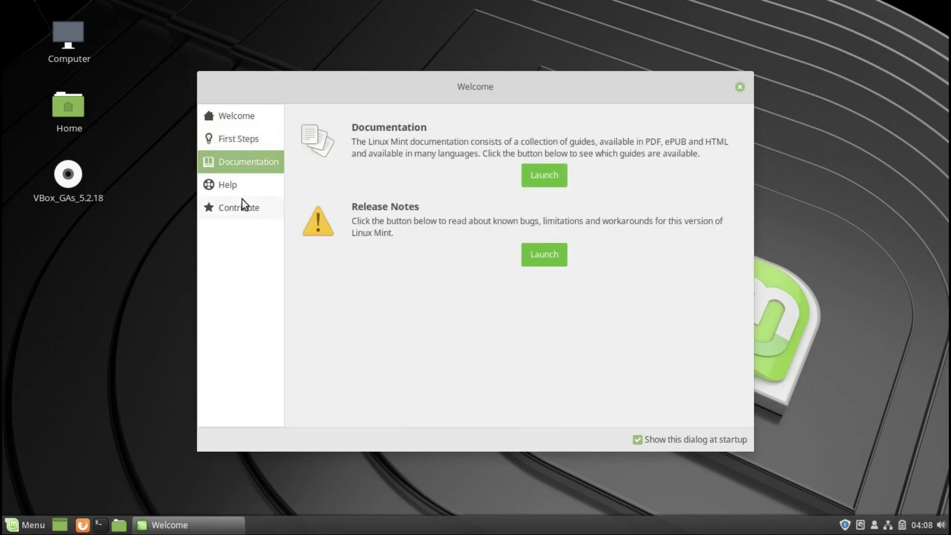
click(236, 186)
click(237, 208)
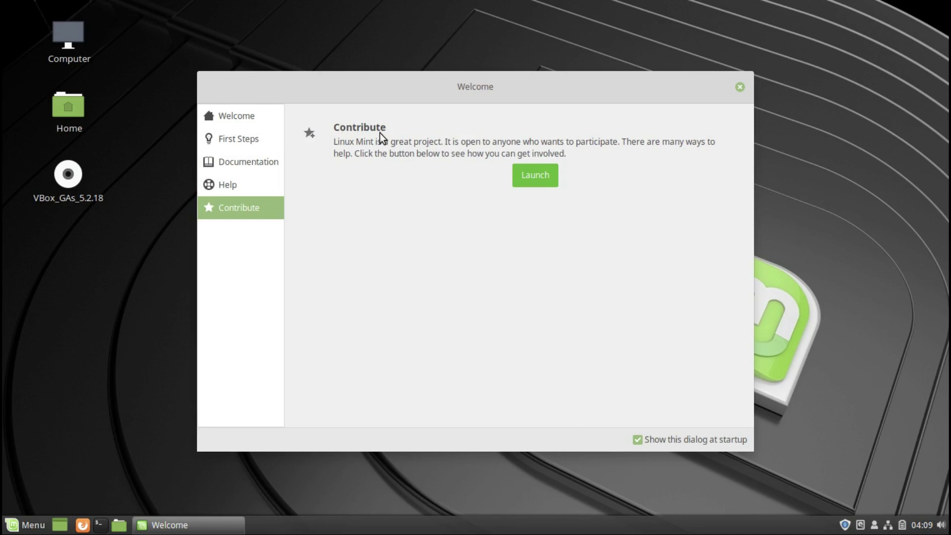
click(247, 122)
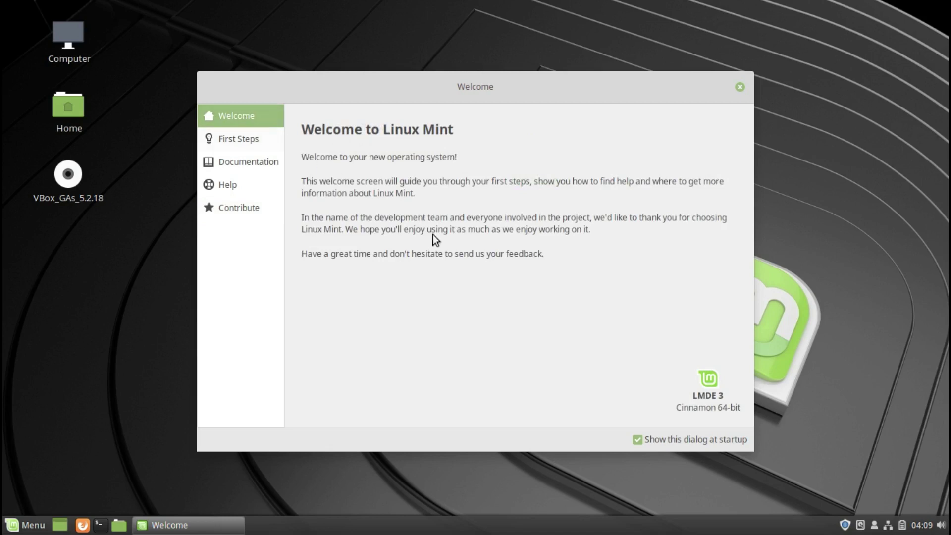
click(740, 87)
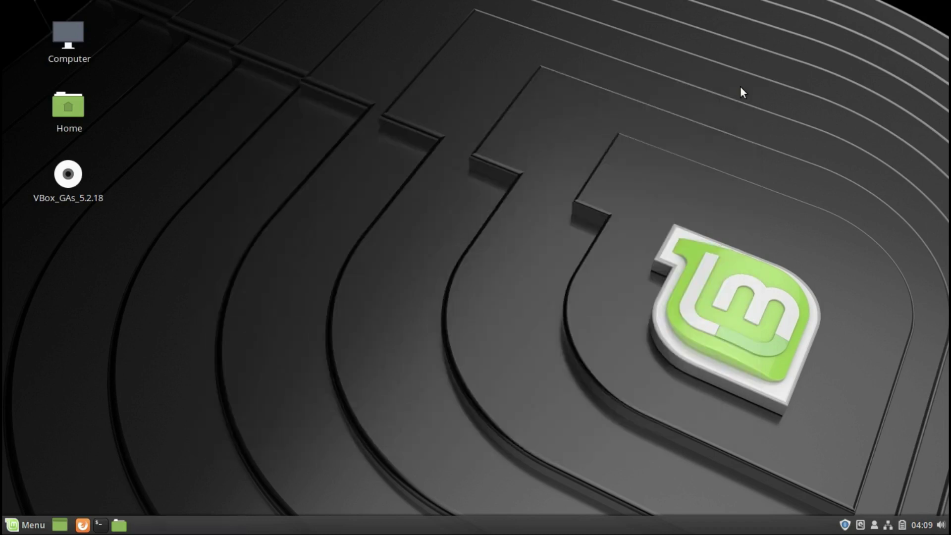
click(23, 515)
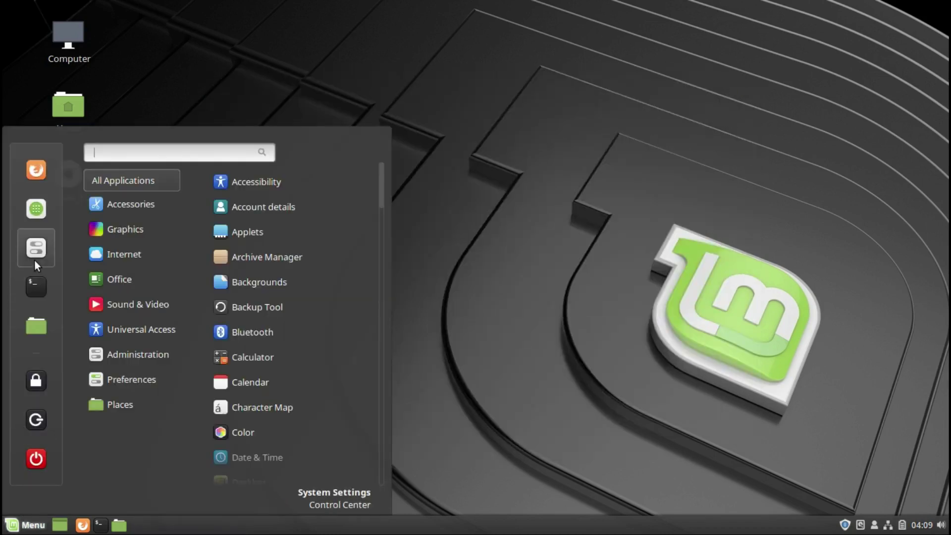
click(35, 248)
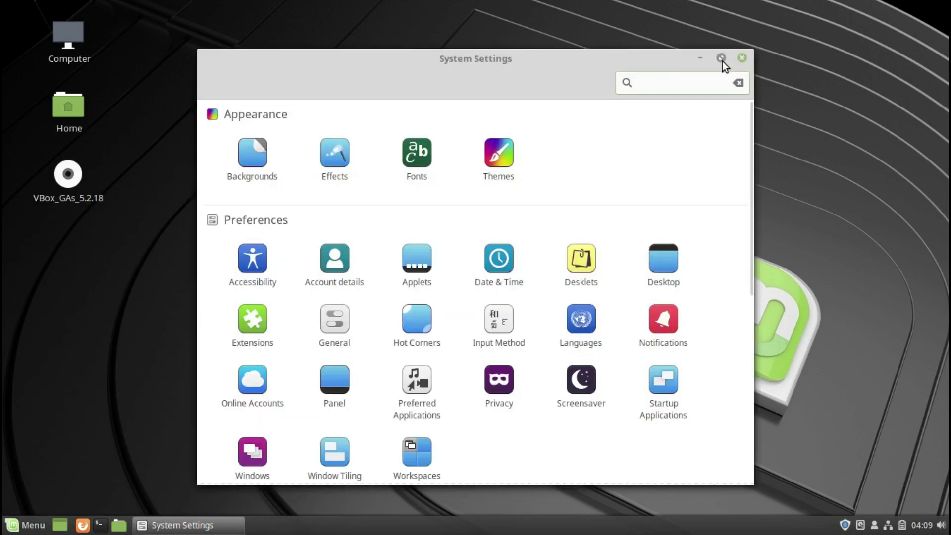
click(722, 60)
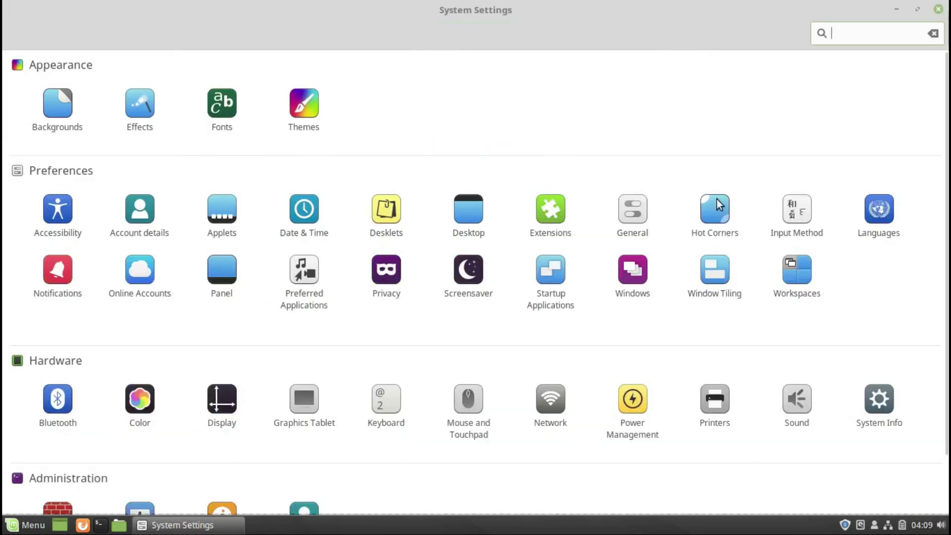
click(880, 400)
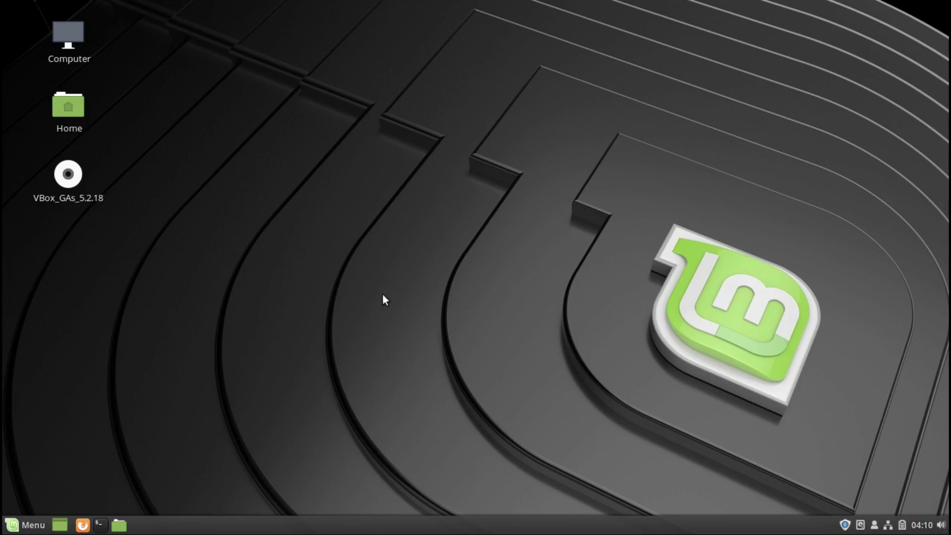
click(27, 525)
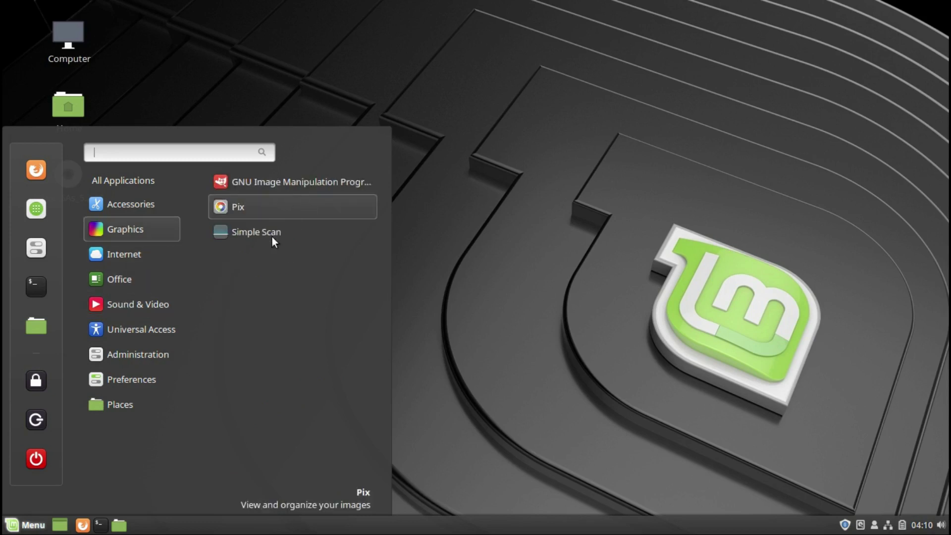
click(449, 298)
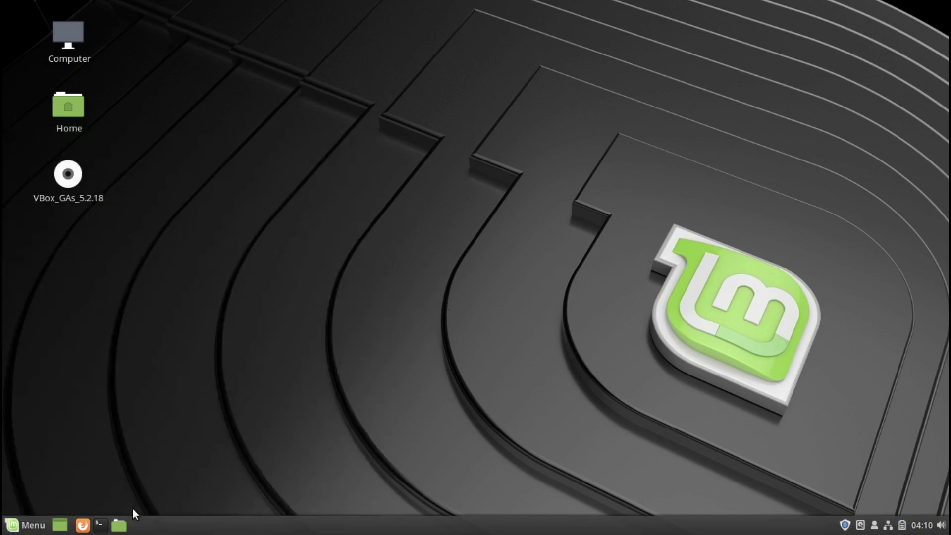
click(119, 526)
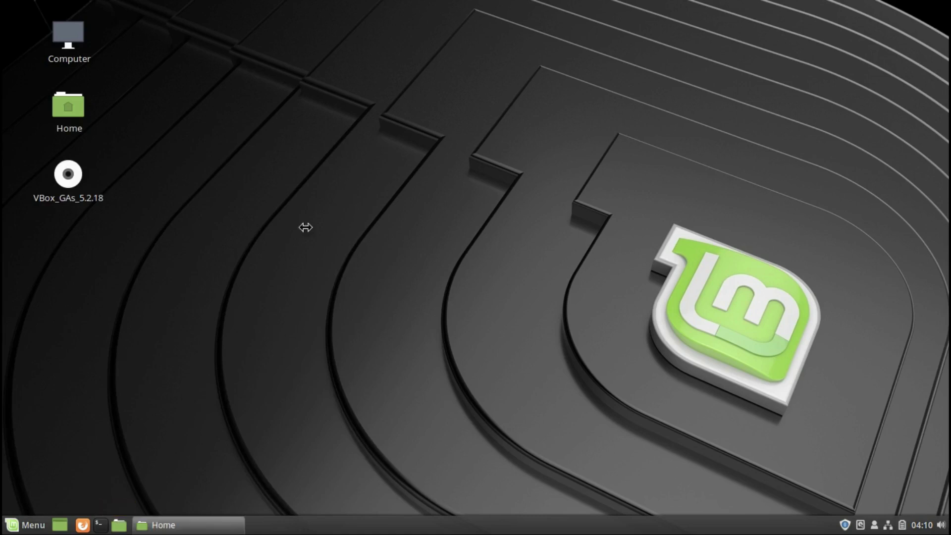
click(353, 93)
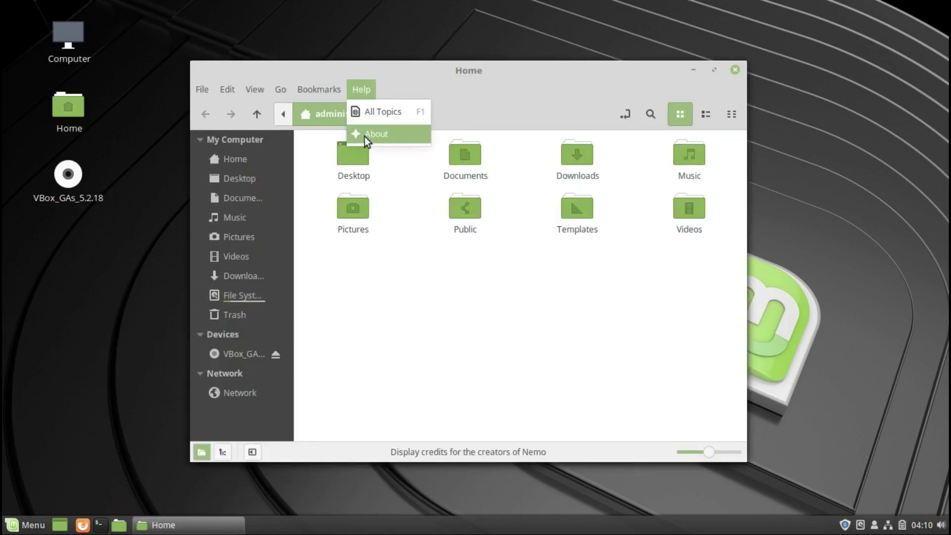
click(364, 136)
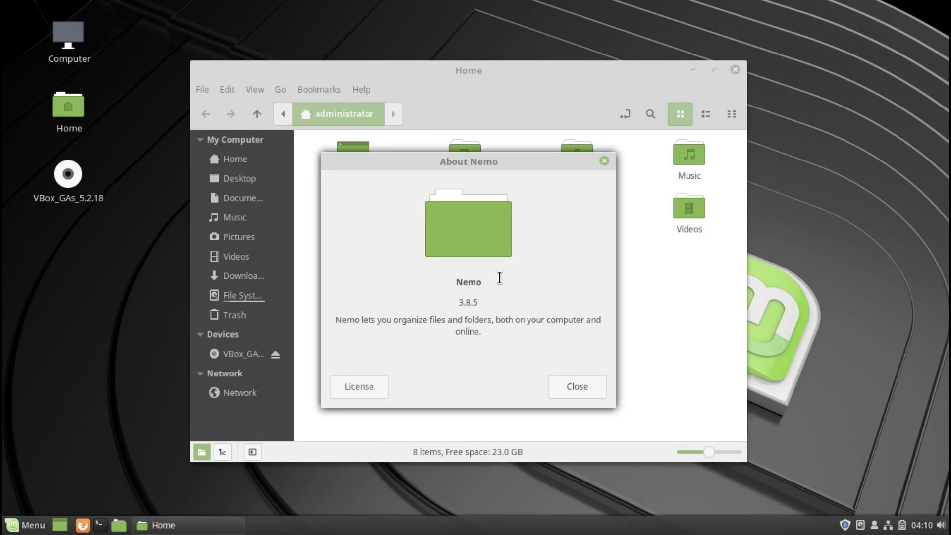
click(605, 160)
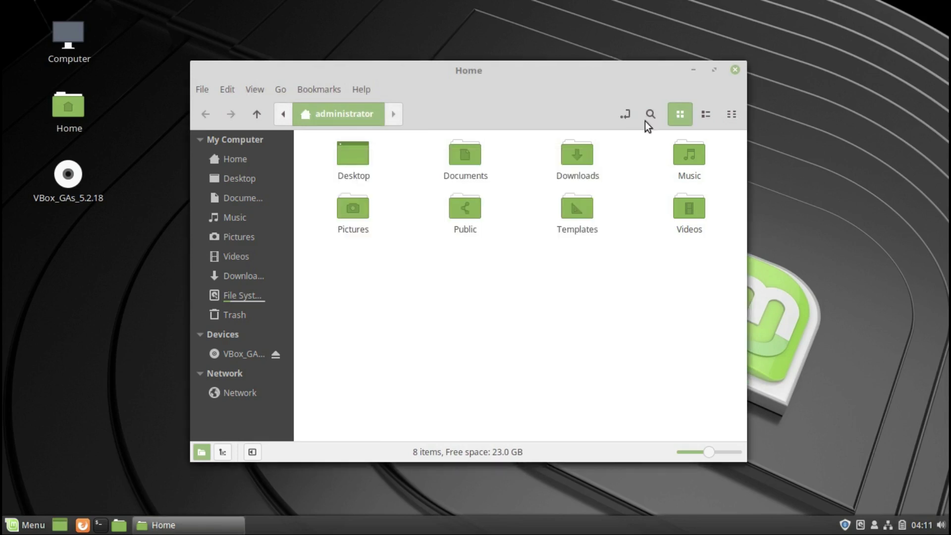
click(735, 69)
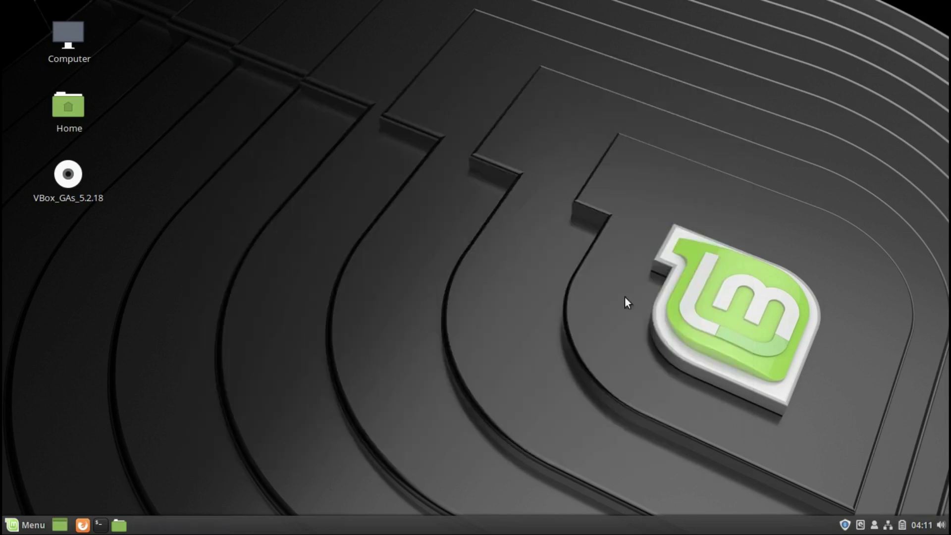
Set the window borders theme to Mint-Y-Dark in the panel's Themes settings.
right_click(523, 529)
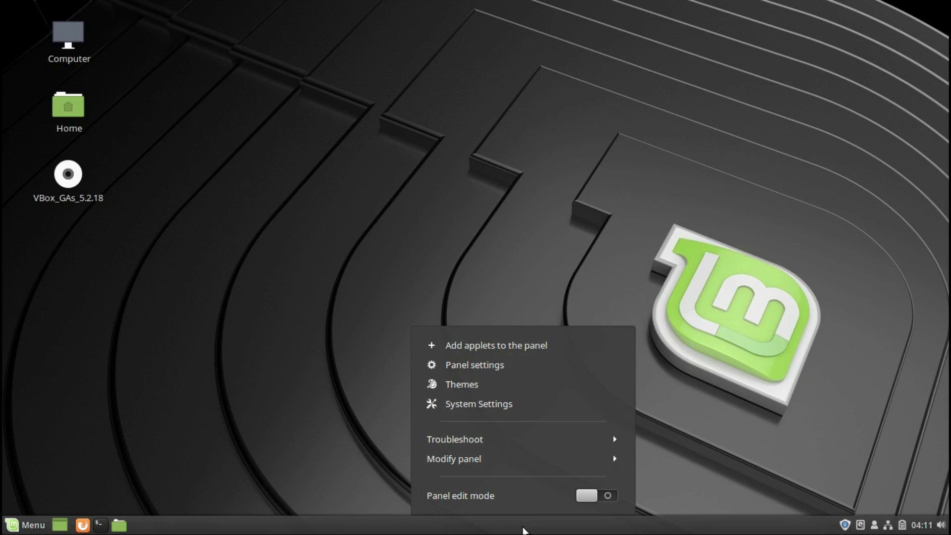
click(478, 388)
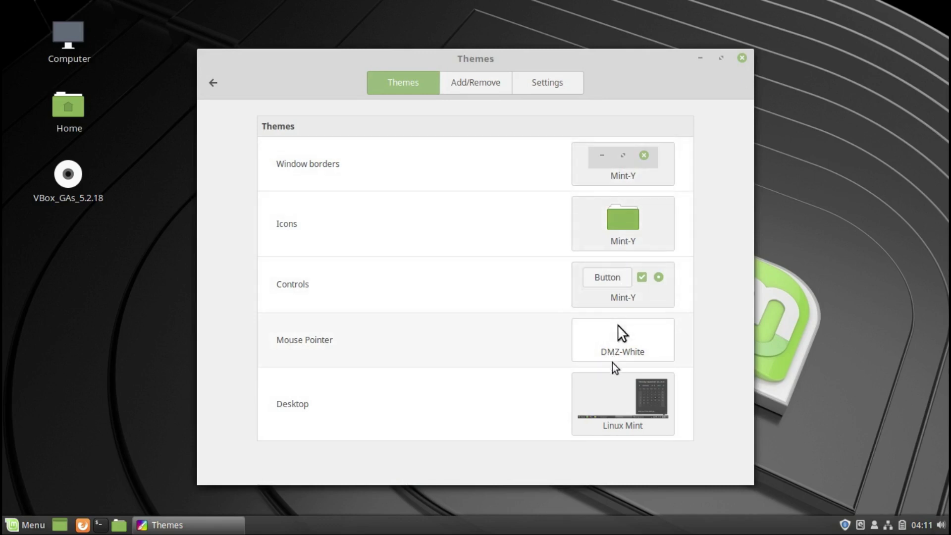
click(614, 182)
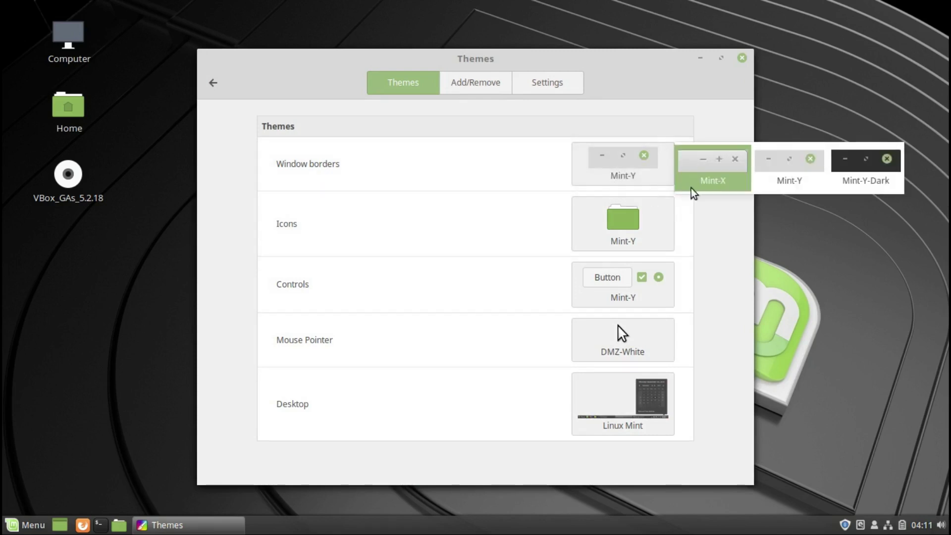
click(850, 177)
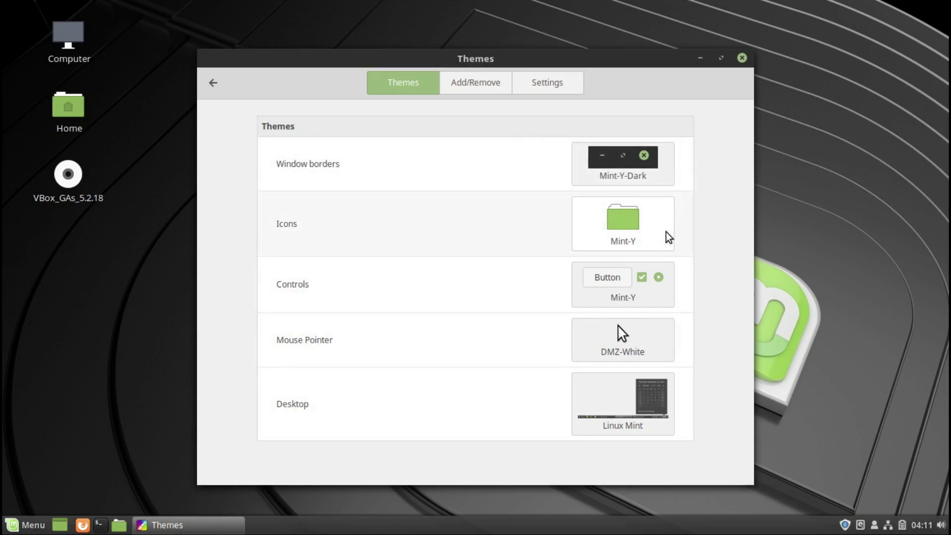
click(741, 58)
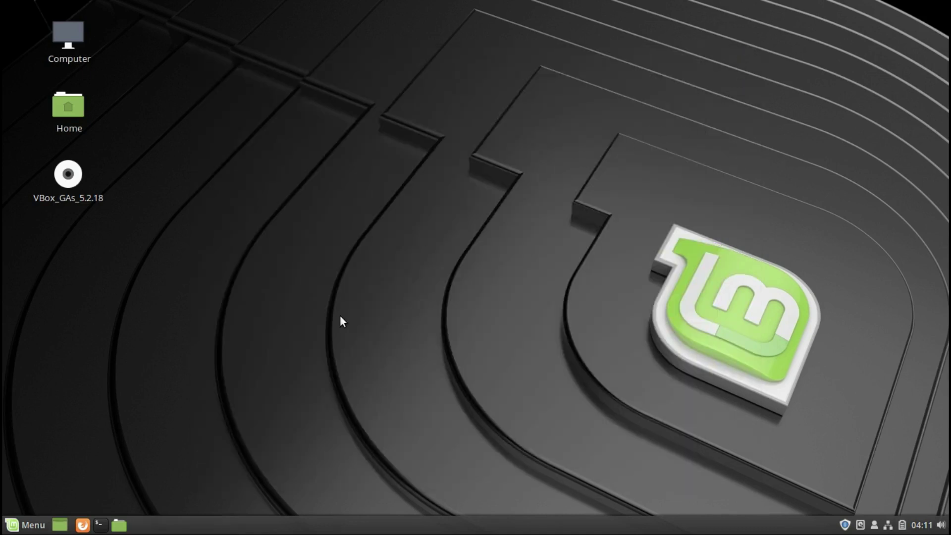
Launch System Monitor on its Resources graphs, then open Update Manager from the tray.
click(31, 523)
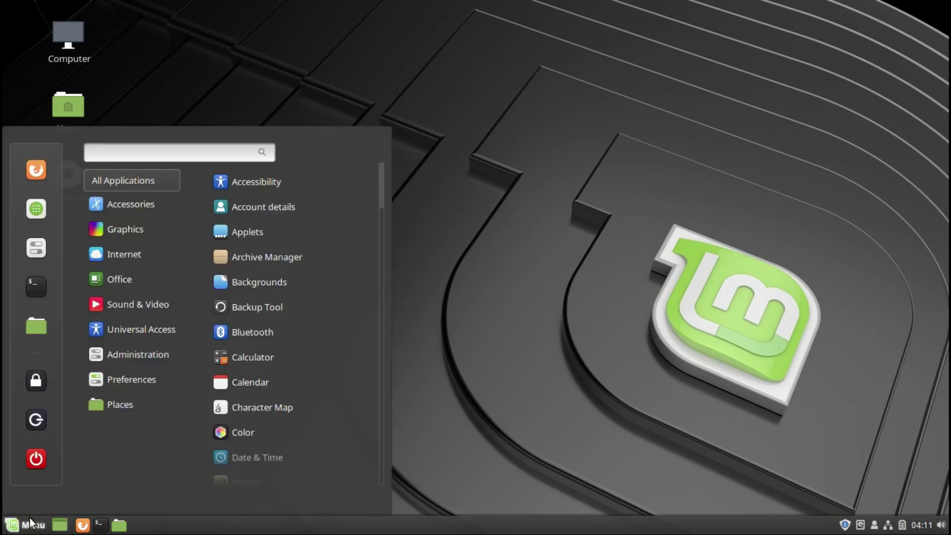
text(sys)
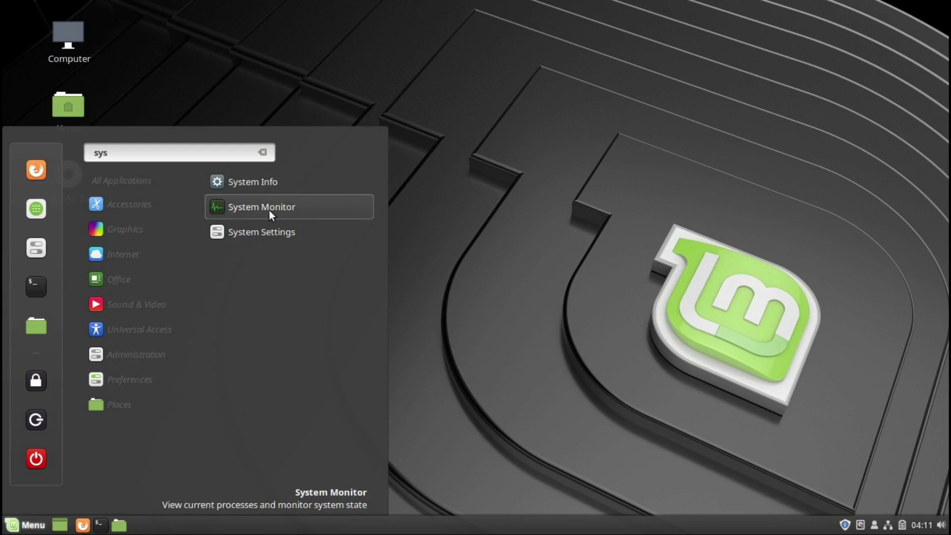
click(267, 209)
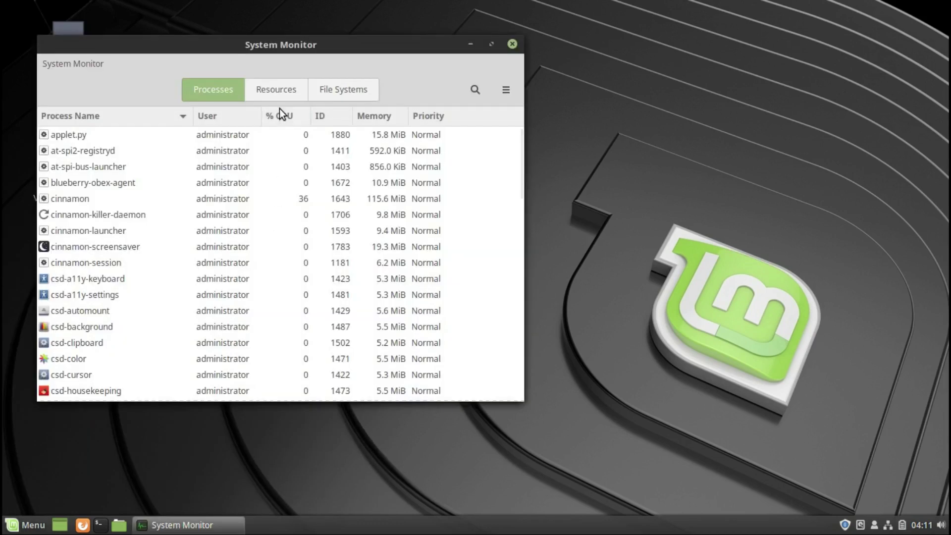
click(278, 88)
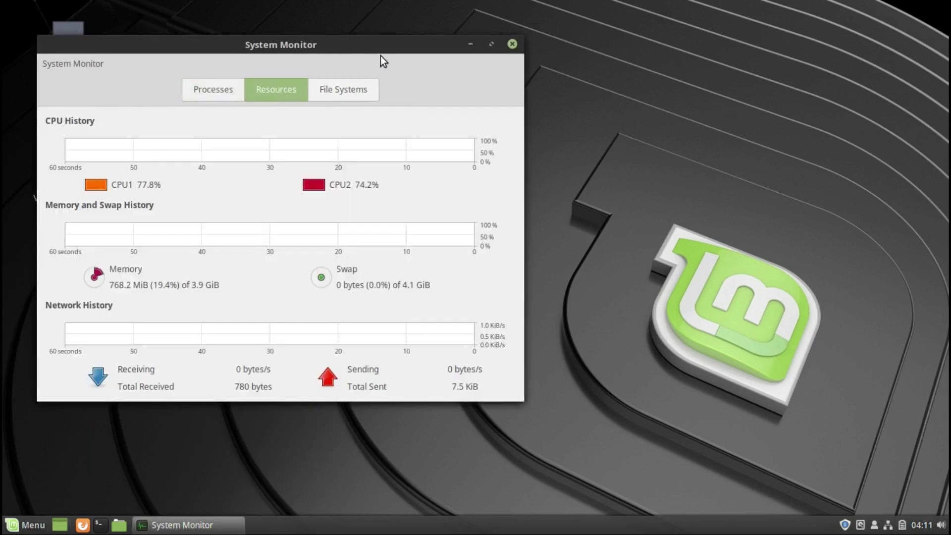
drag(401, 41, 632, 57)
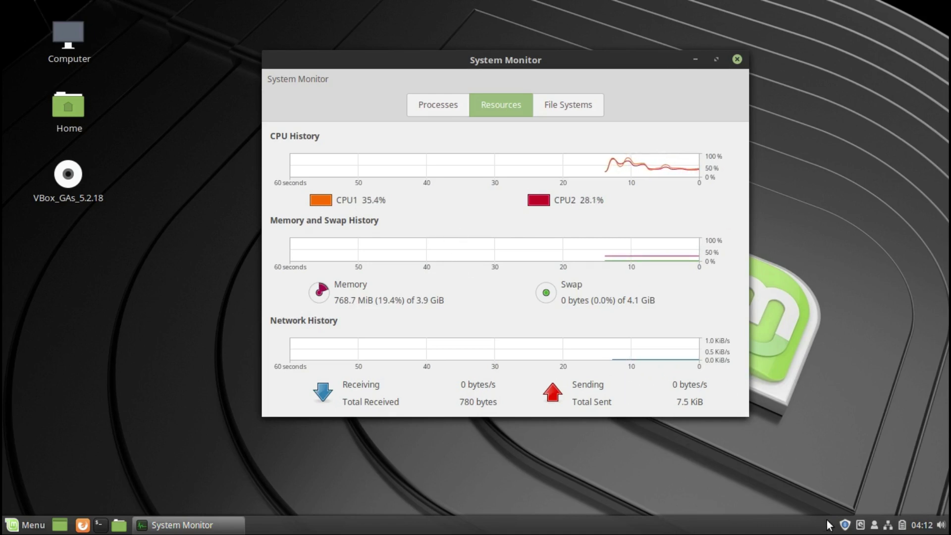
click(846, 525)
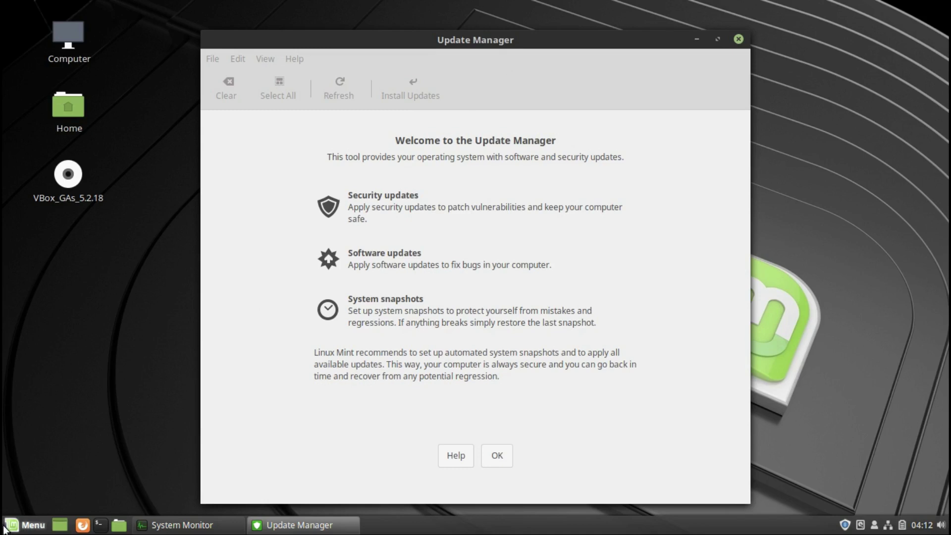
click(27, 525)
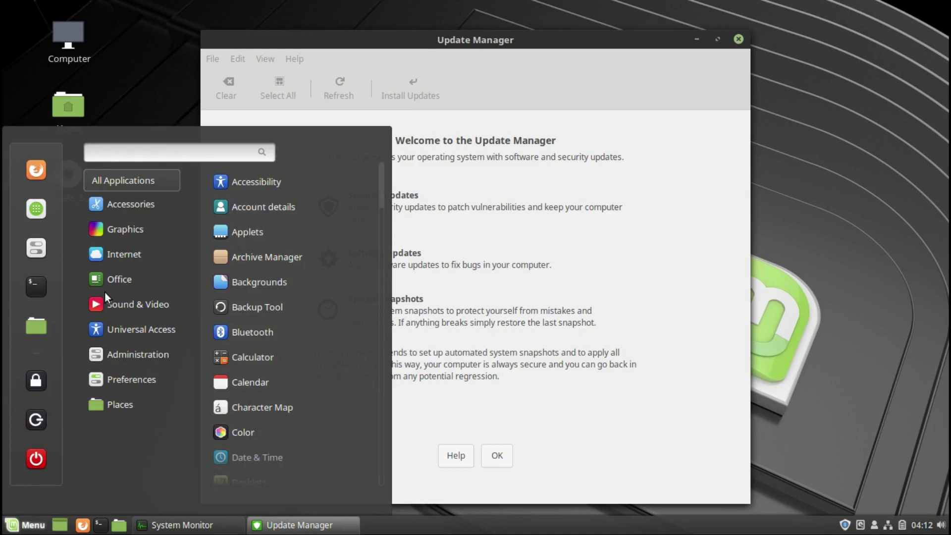
mouse_move(139, 354)
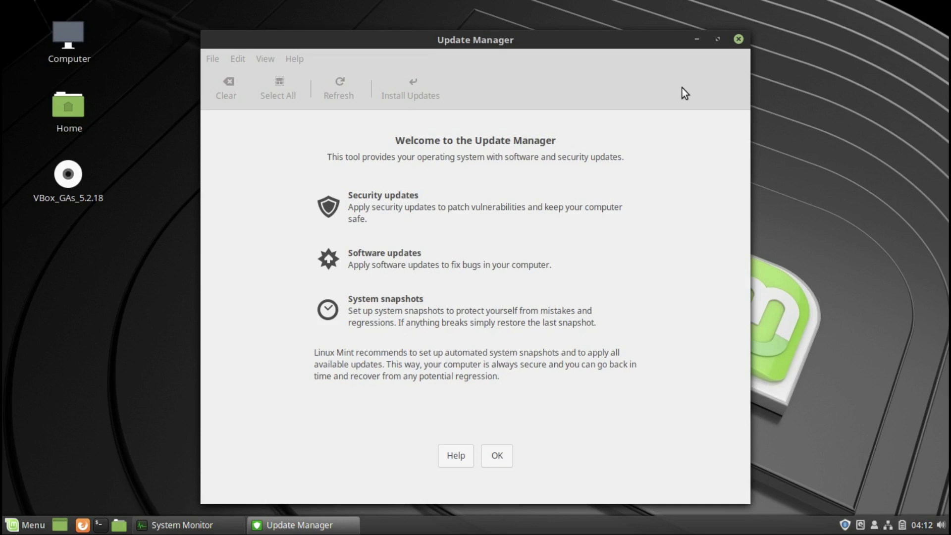
Dismiss the Update Manager welcome screen and let it confirm the system is up to date.
click(497, 456)
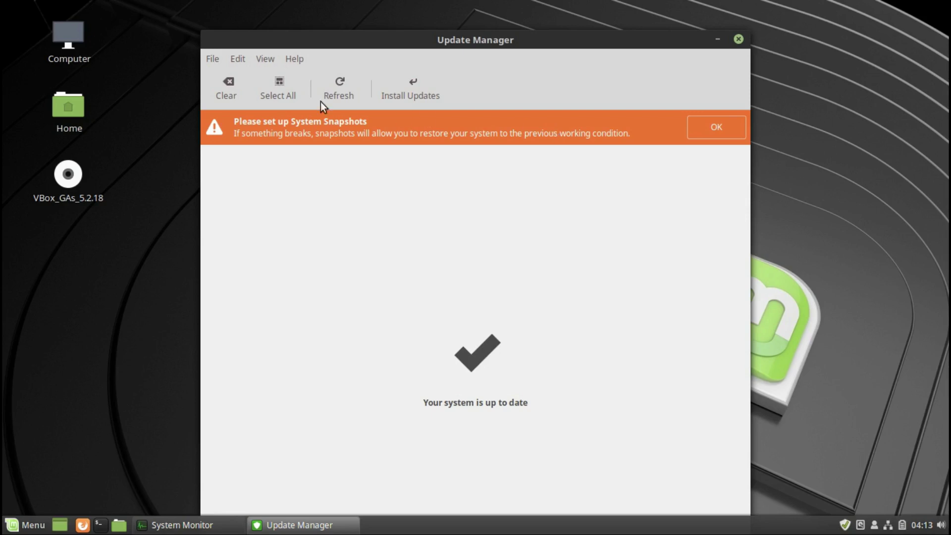
click(243, 58)
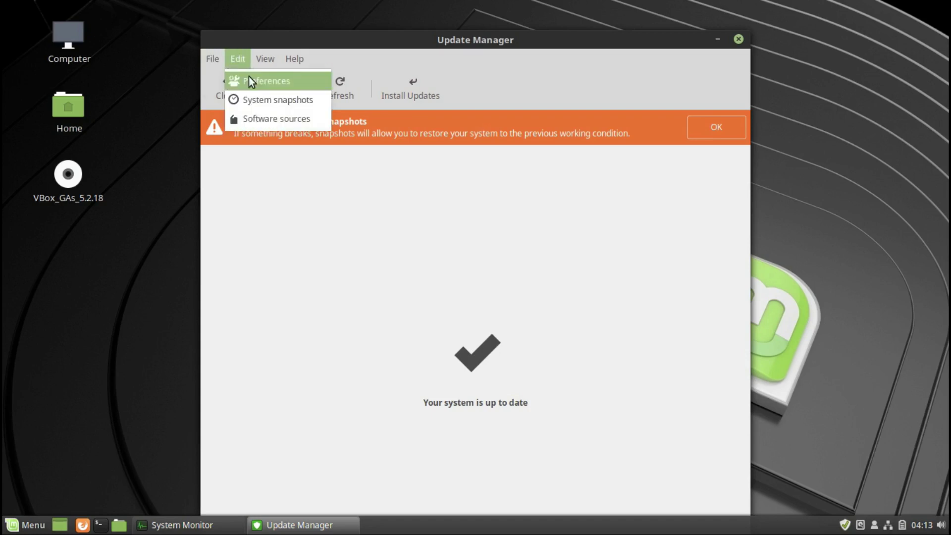
Enable 'Apply updates automatically' in the Auto-upgrade preferences, authenticating with the admin password.
click(249, 78)
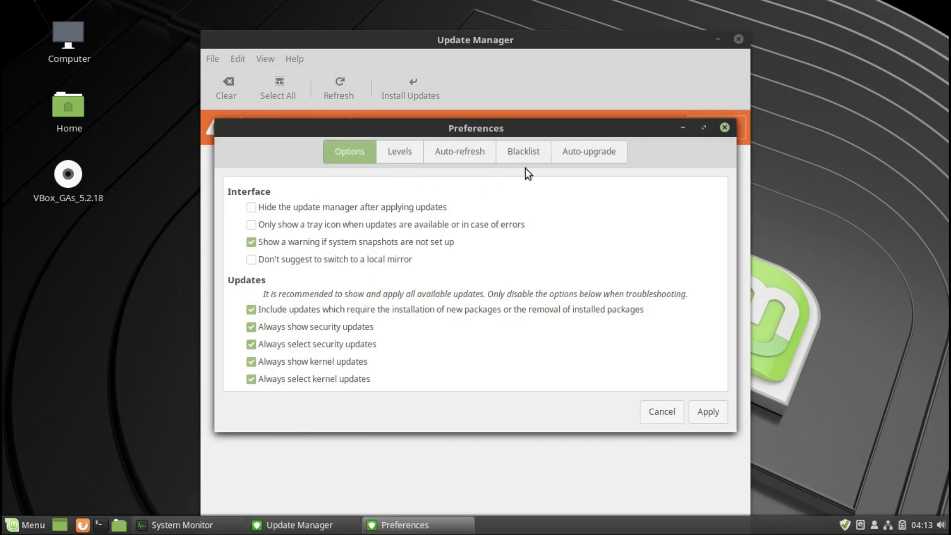
click(582, 155)
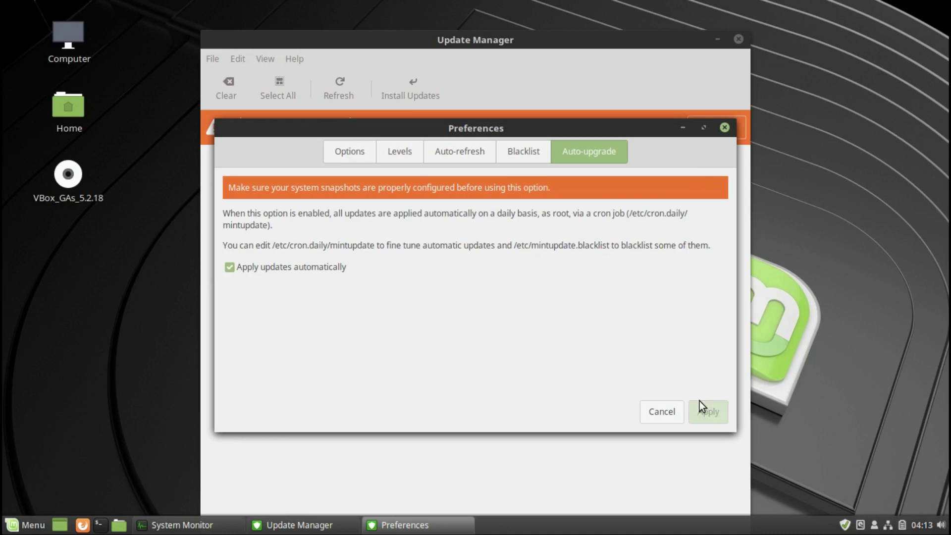
text(*******)
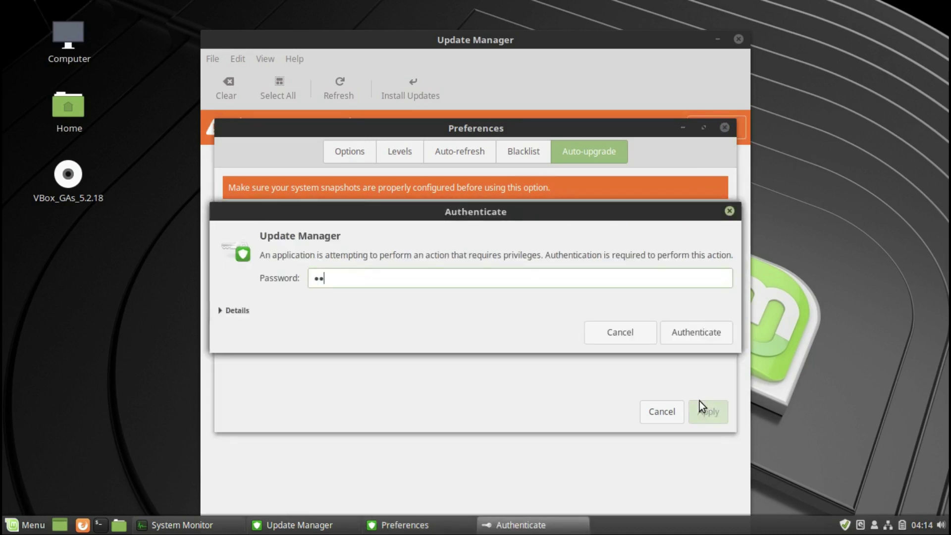
key(Return)
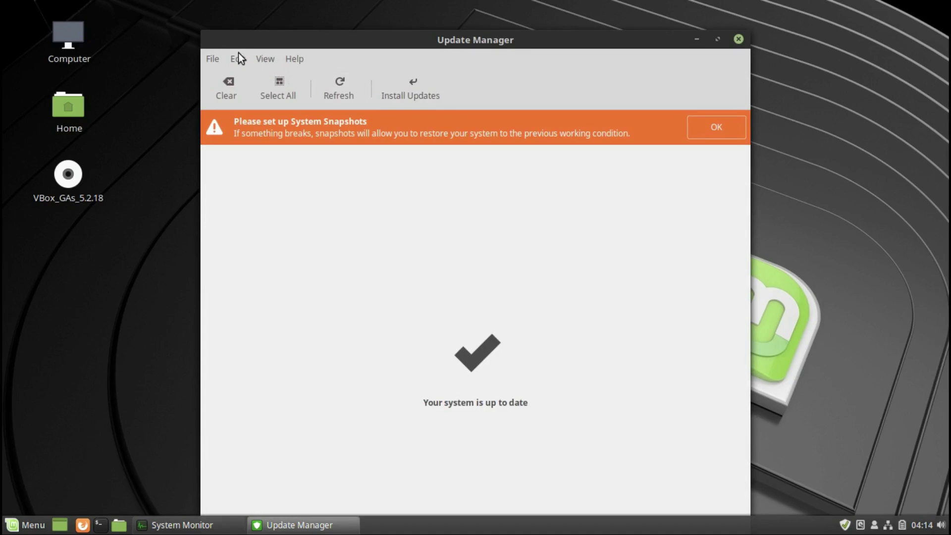
click(238, 57)
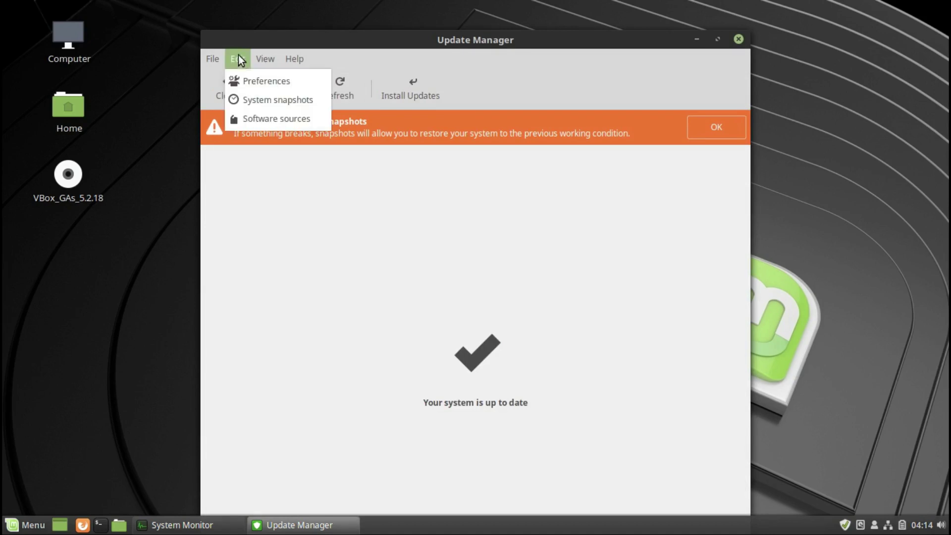
click(243, 84)
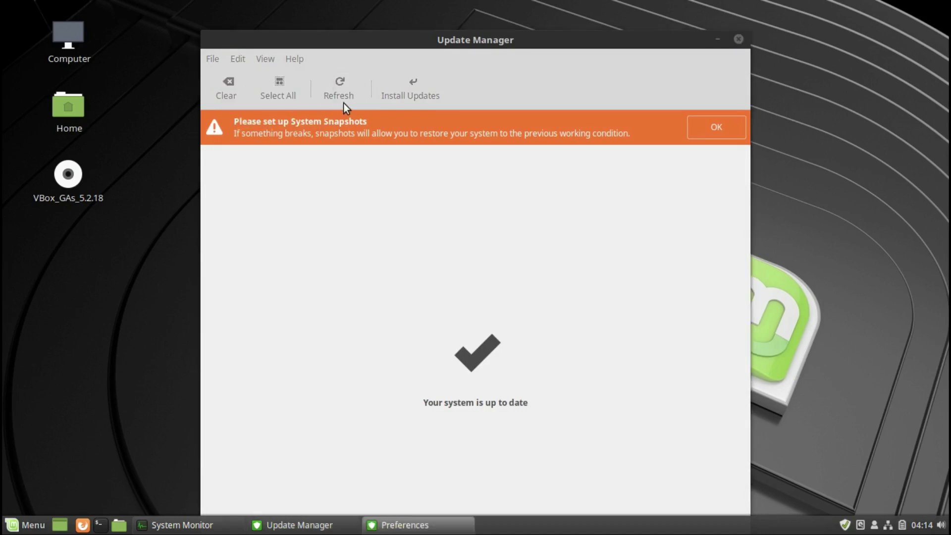
click(393, 154)
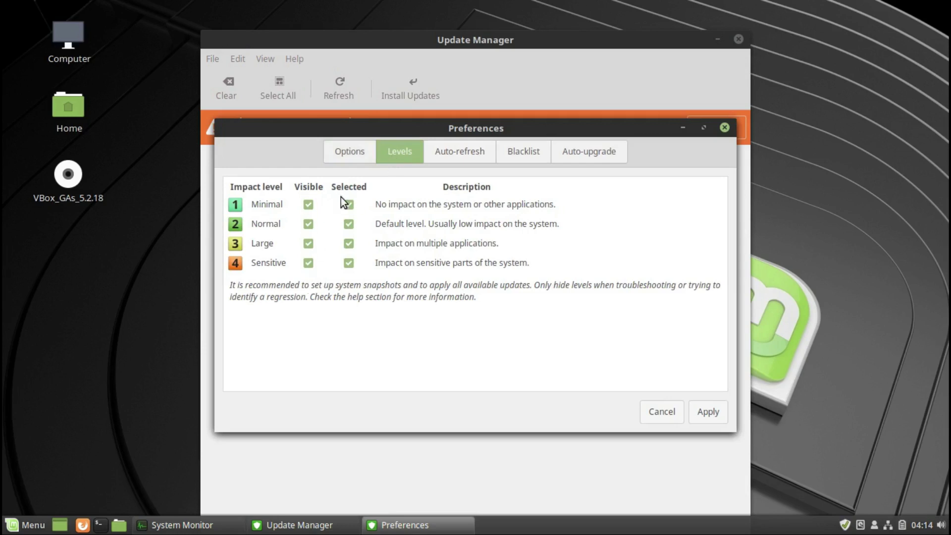
click(523, 155)
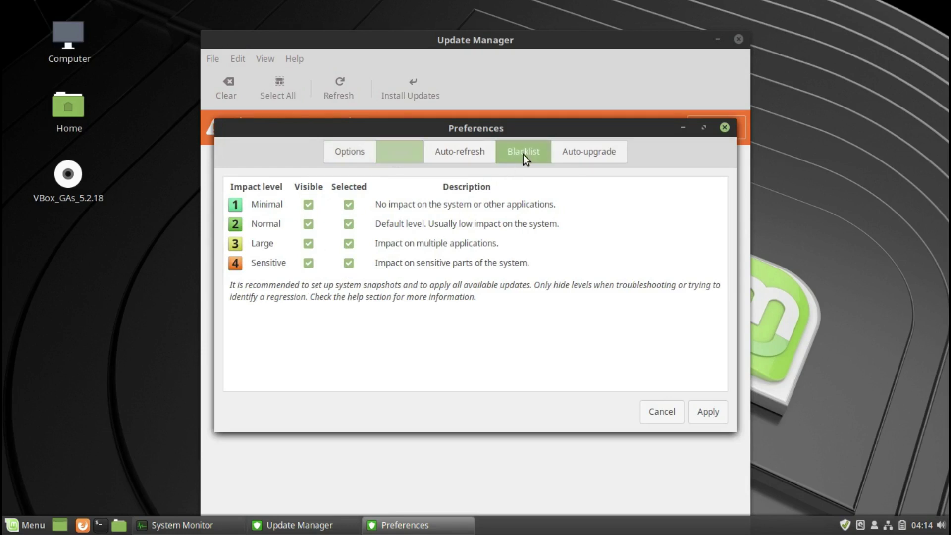
click(725, 128)
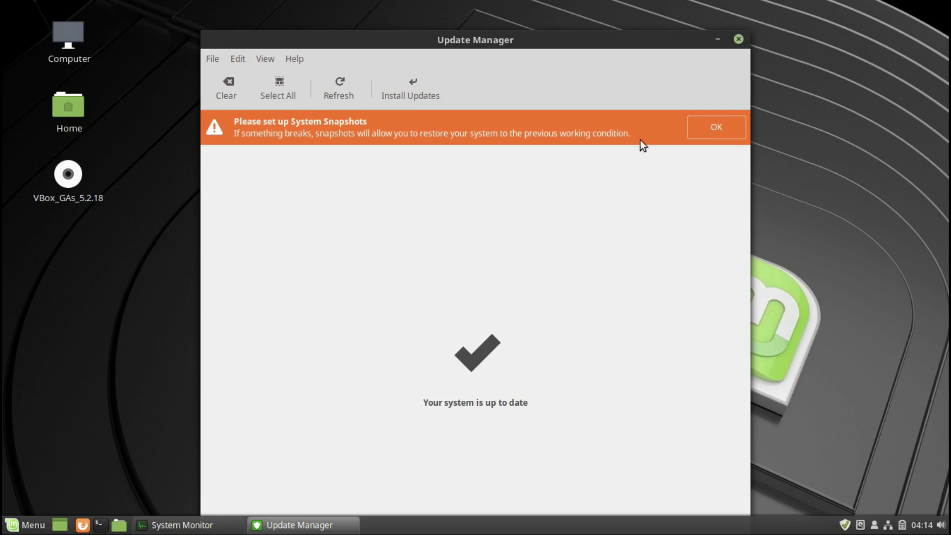
Start system snapshot setup, authenticating with the admin password to launch Timeshift's wizard.
click(731, 123)
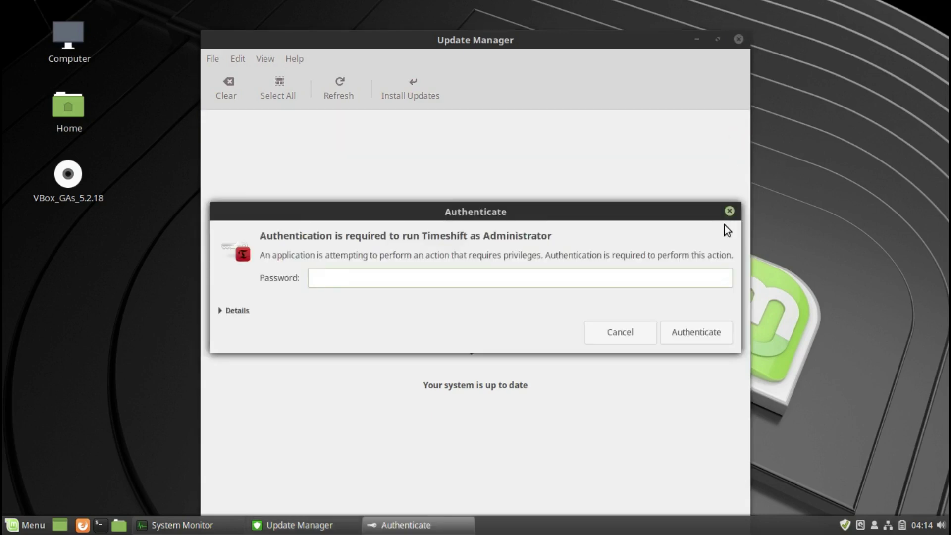
text(••••••)
key(Return)
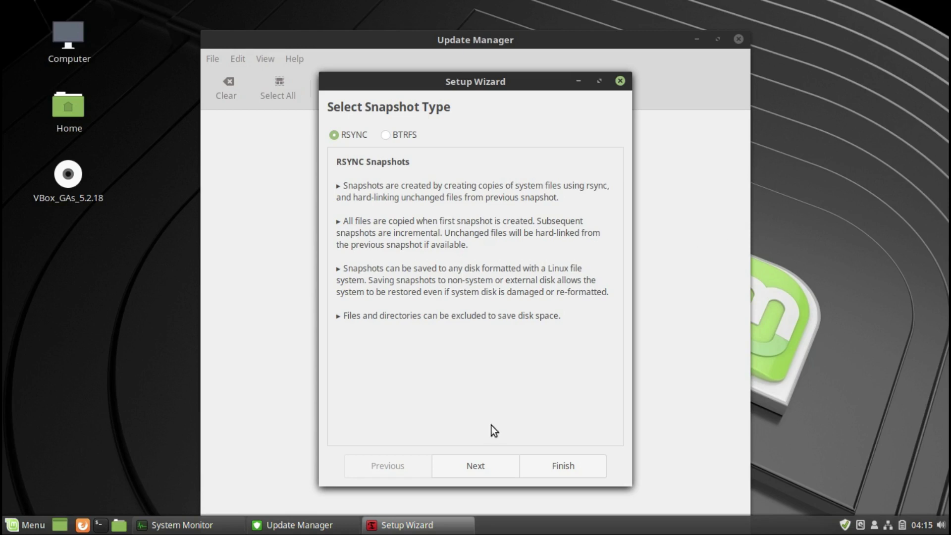
Configure RSYNC snapshots on sda2, scheduled weekly keeping 5 instead of daily.
click(477, 465)
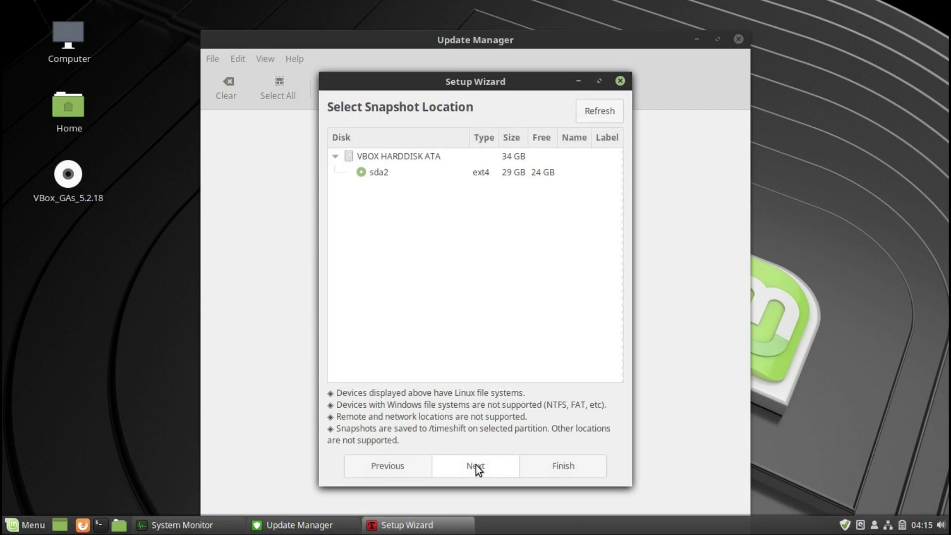
click(476, 465)
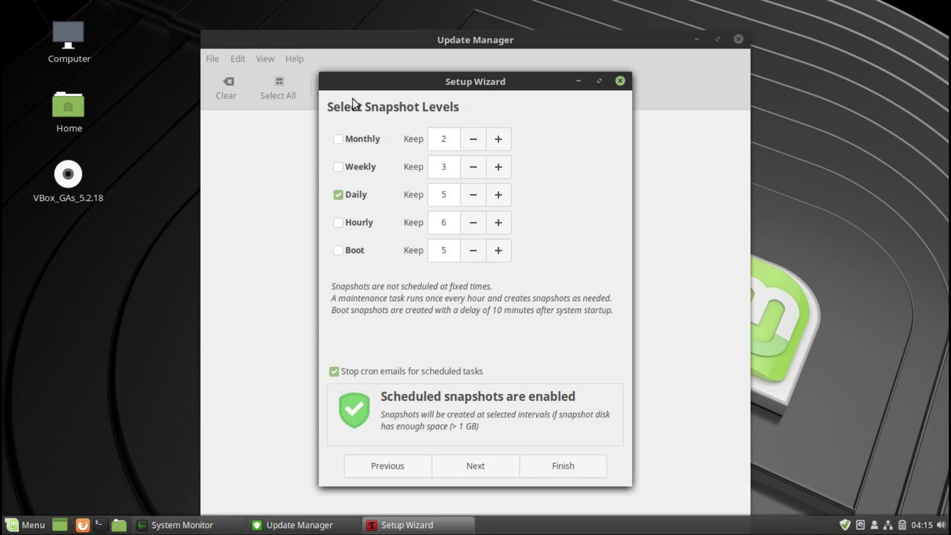
click(338, 167)
click(339, 194)
click(500, 167)
click(500, 167)
click(472, 469)
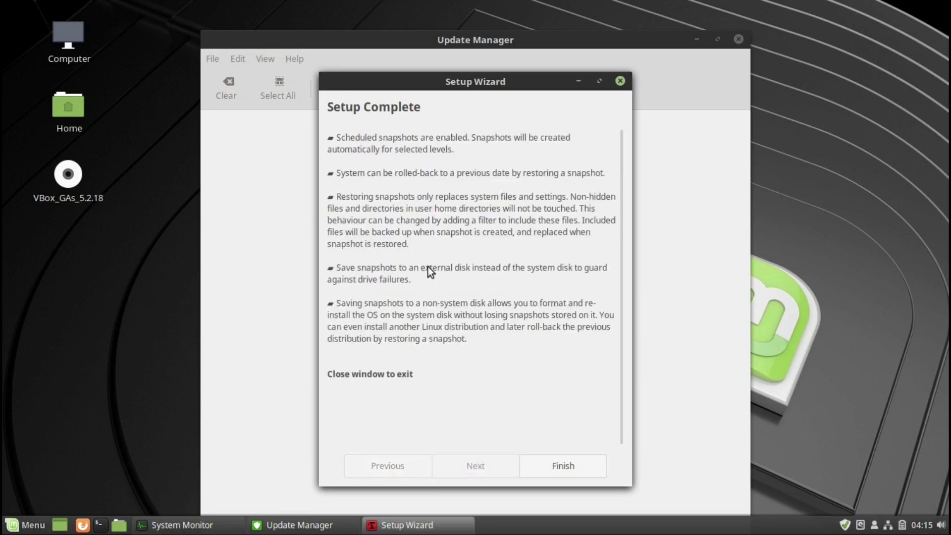
Finish the wizard, start a Timeshift snapshot, and bring Update Manager to the front.
click(561, 462)
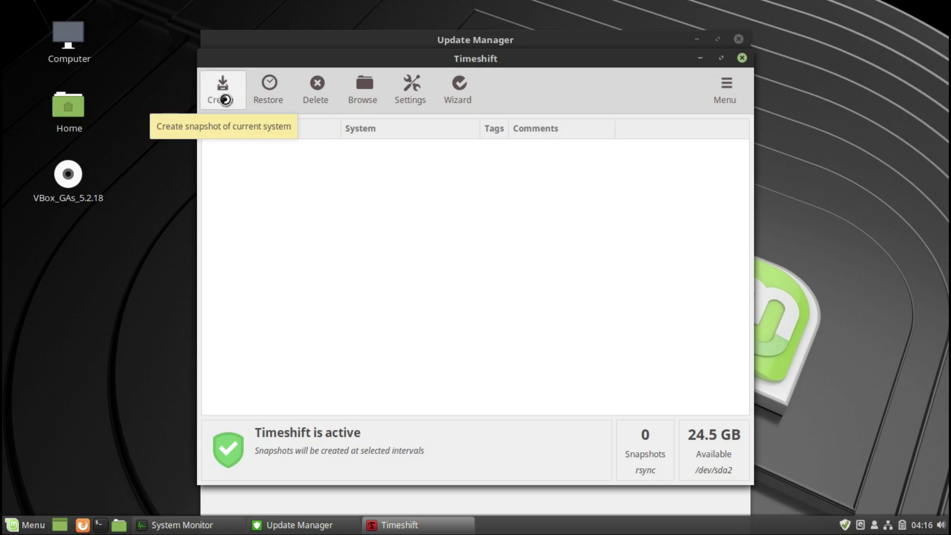
click(225, 99)
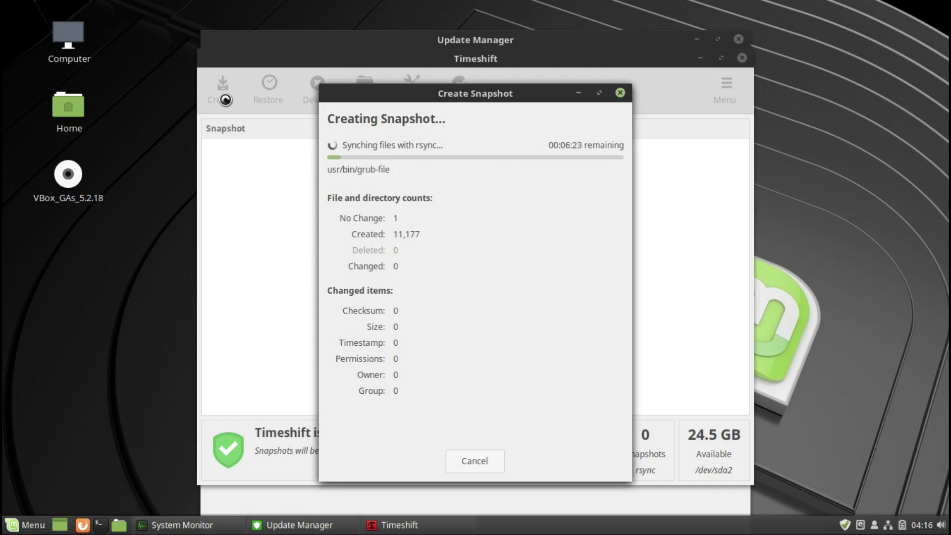
mouse_move(256, 532)
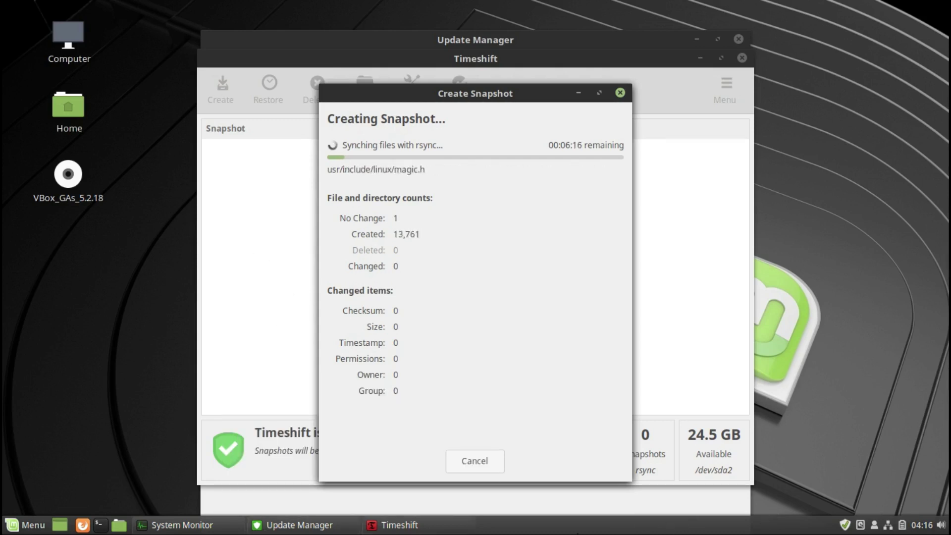
click(300, 525)
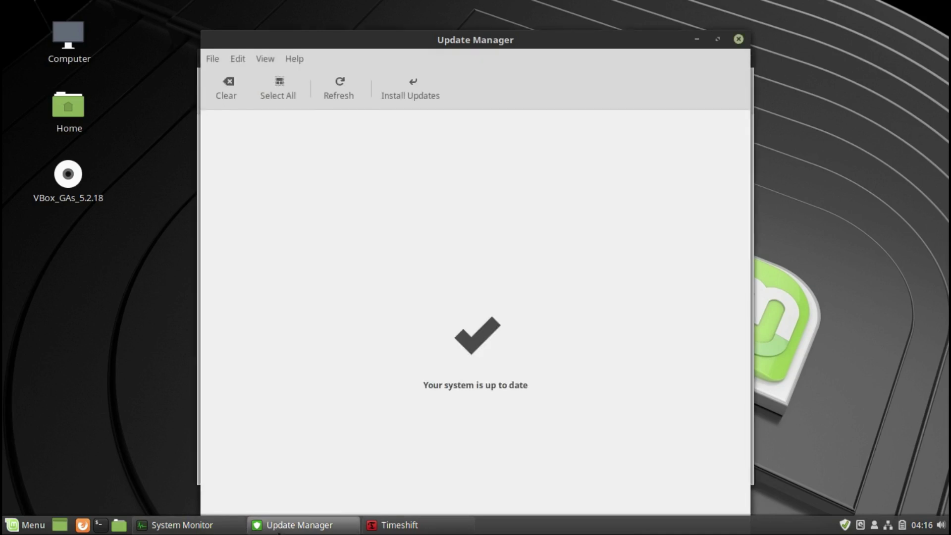
Minimize Update Manager to reveal Timeshift's snapshot creation progress.
click(696, 39)
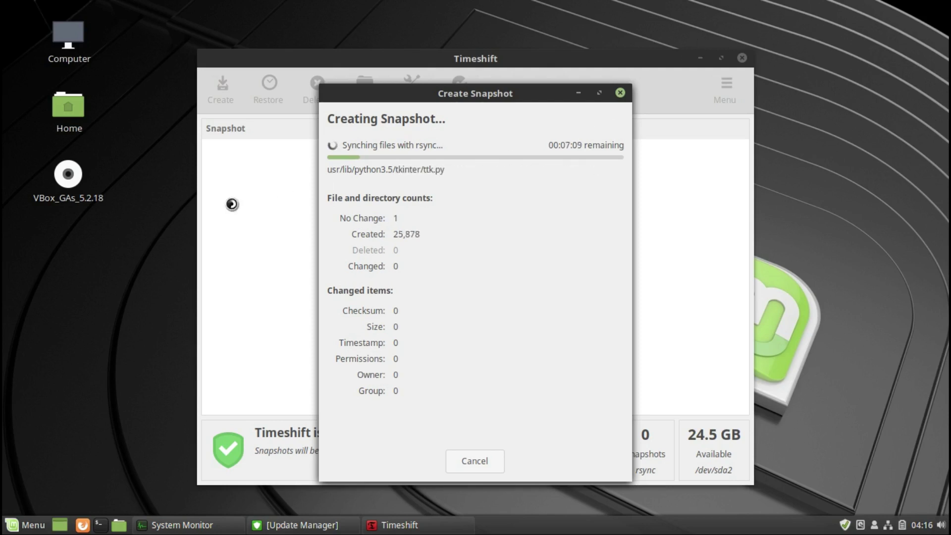
Set the desktop wallpaper to Symmetry, the wooden posts in water image from the Tara collection.
right_click(159, 199)
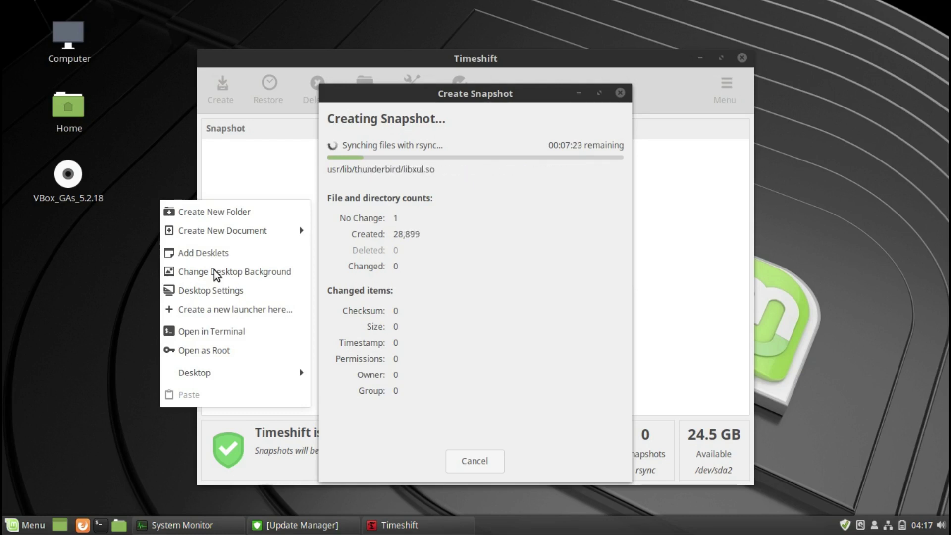
click(214, 272)
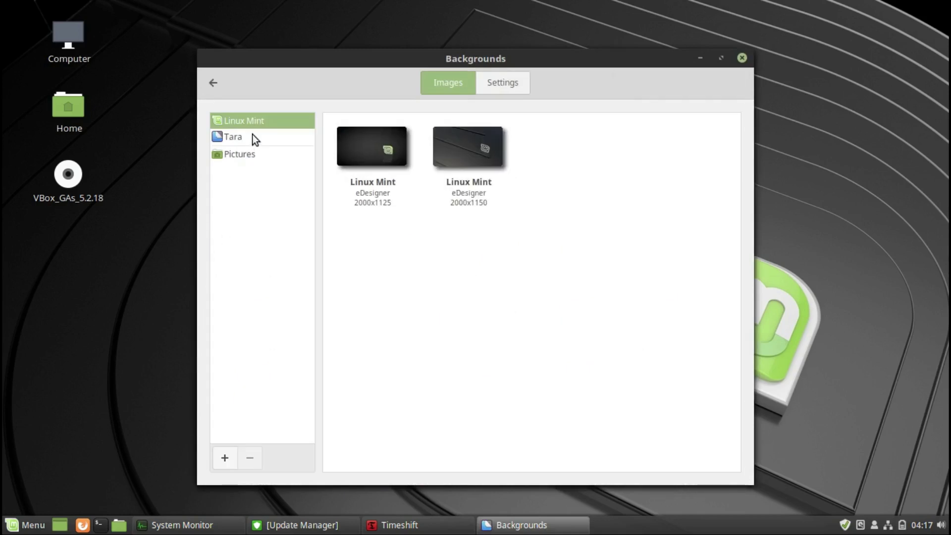
click(232, 134)
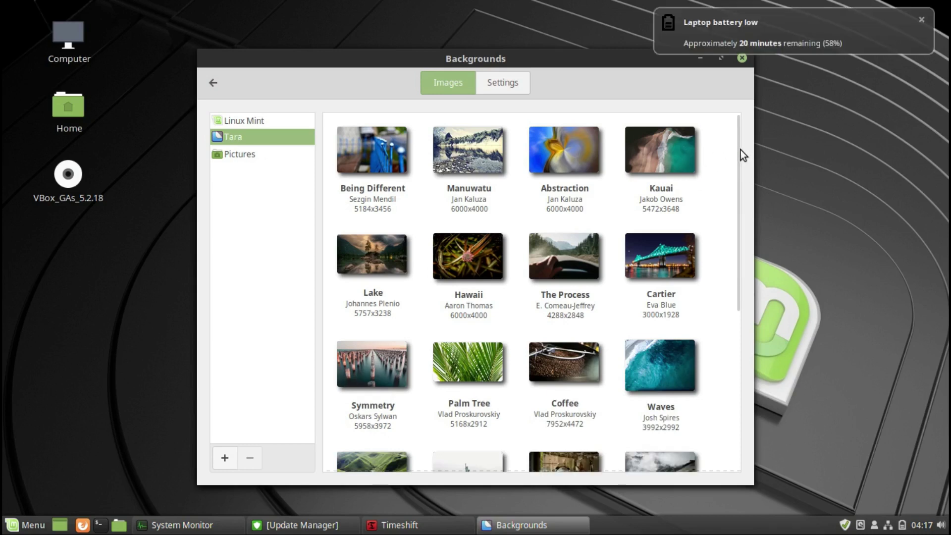
drag(739, 148, 743, 191)
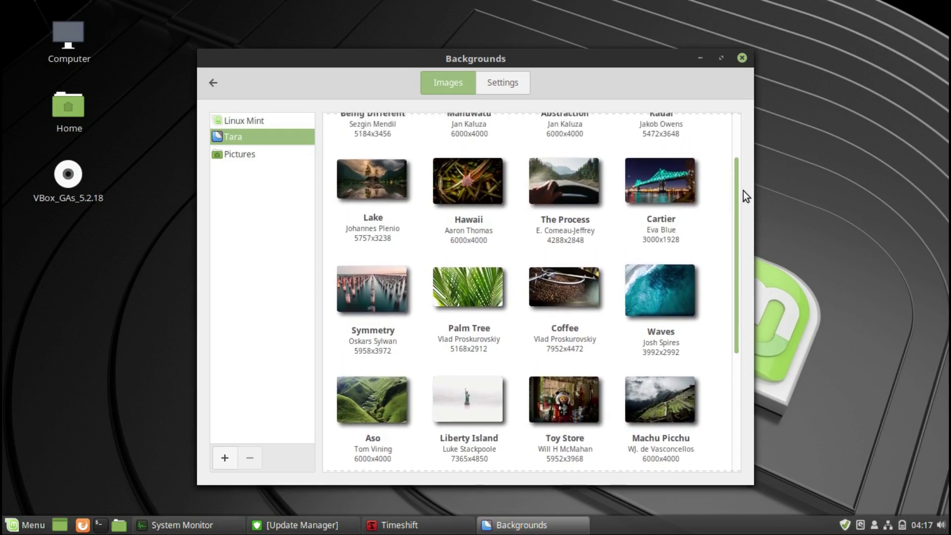
click(380, 296)
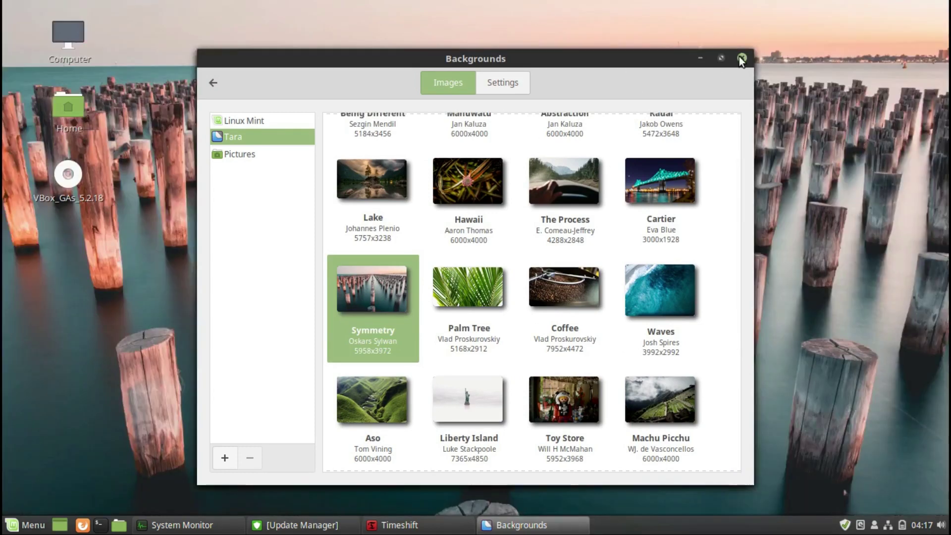
click(740, 57)
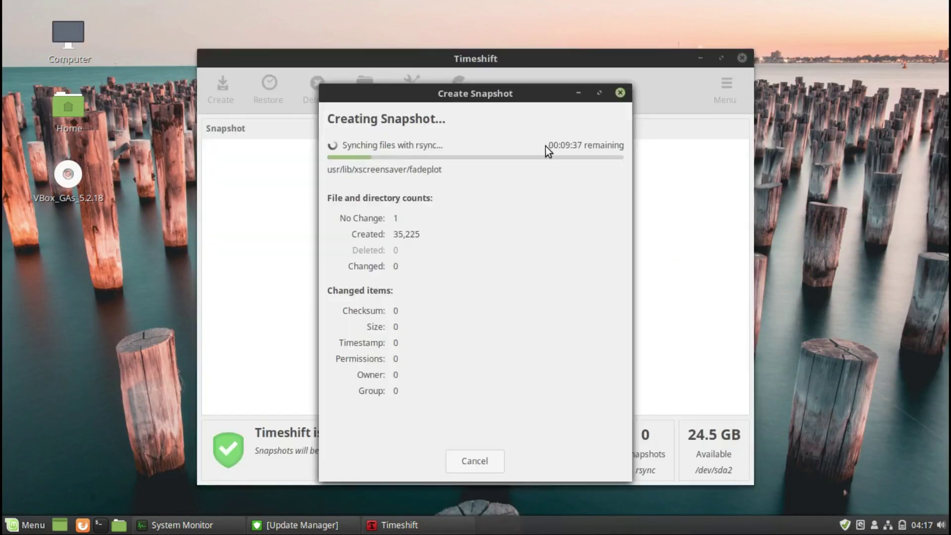